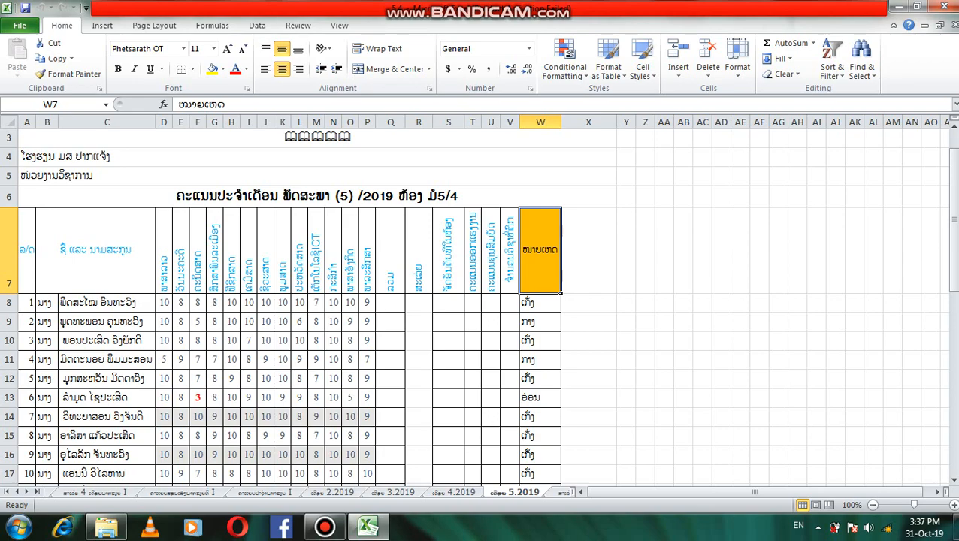
Total the first student's subject scores in Q8 with SUM over D8:P8, and fill the formula down to Q35.
drag(952, 231, 953, 240)
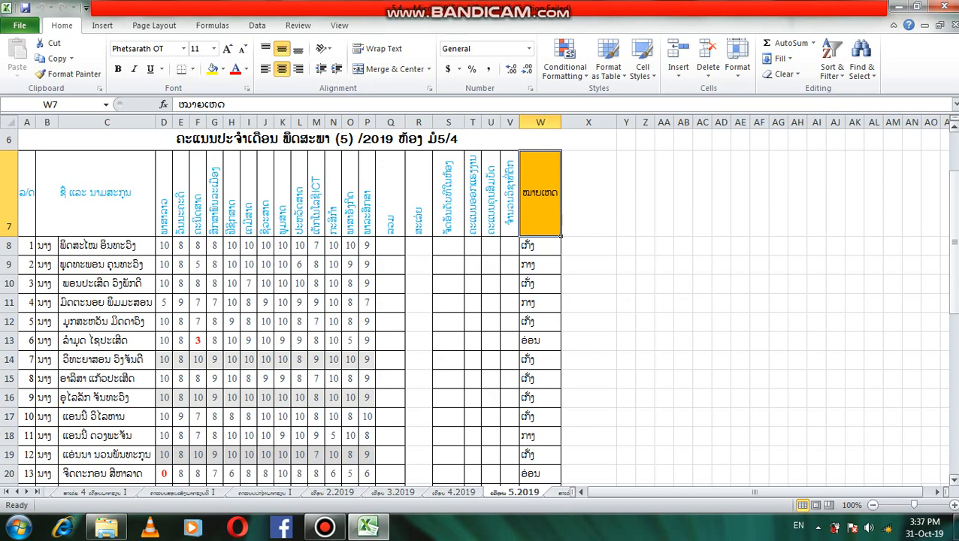
drag(953, 271, 952, 260)
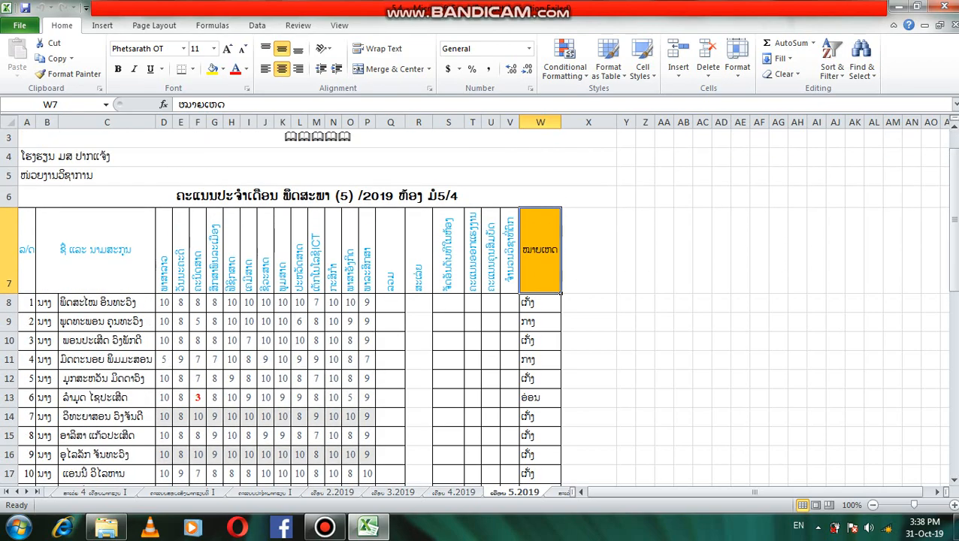
click(389, 303)
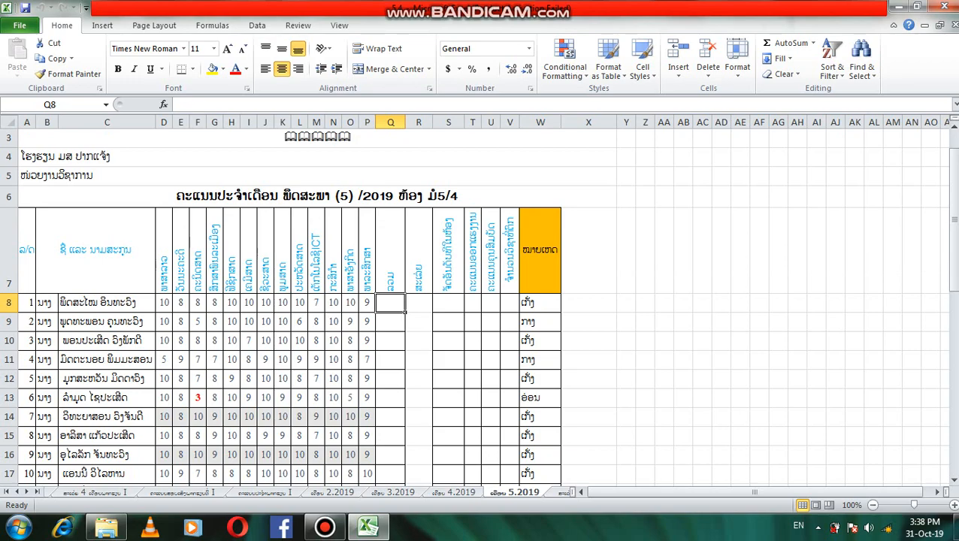
text(=)
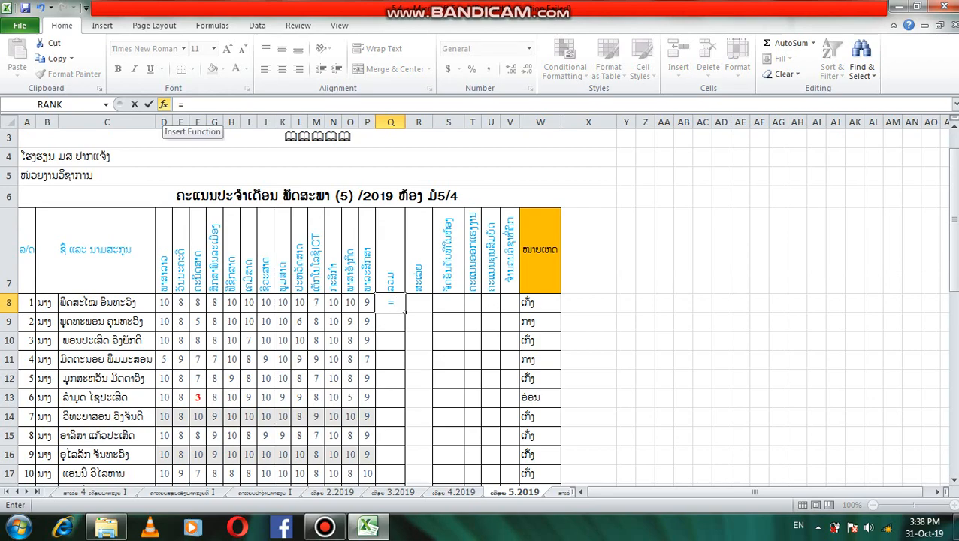
click(163, 105)
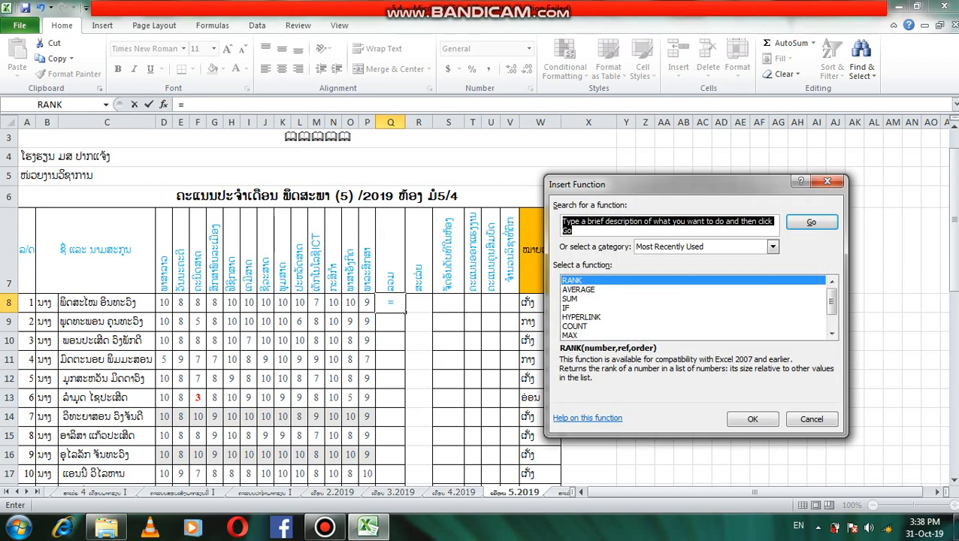
click(571, 299)
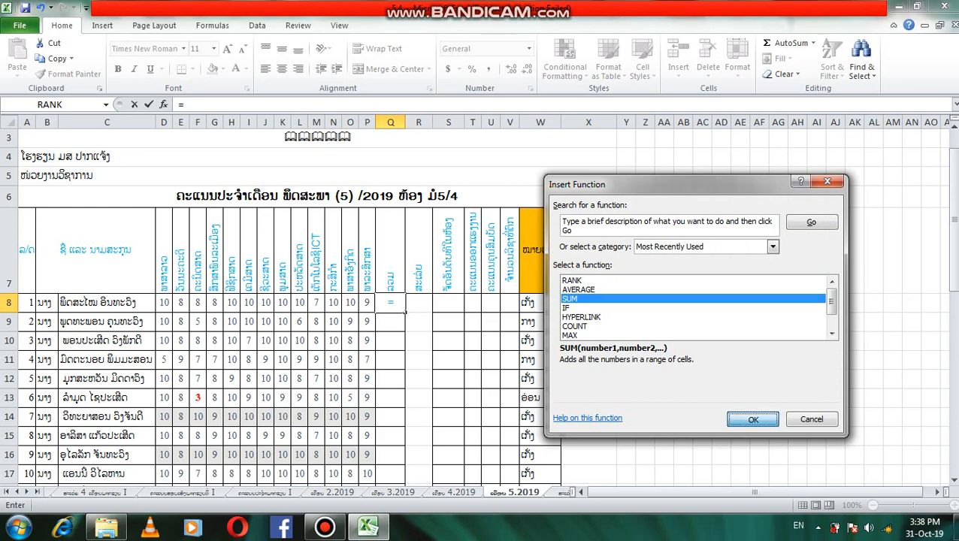
key(Return)
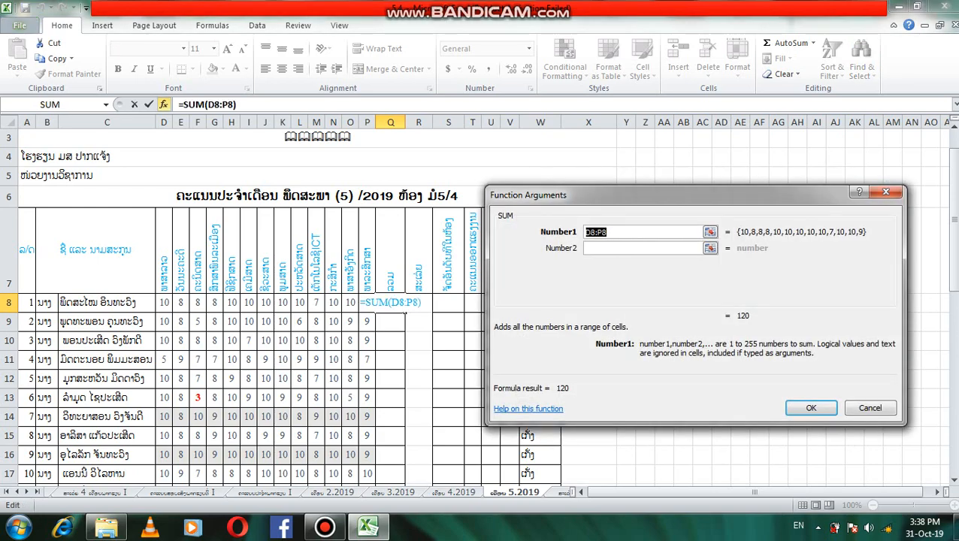
click(164, 302)
drag(164, 303, 368, 304)
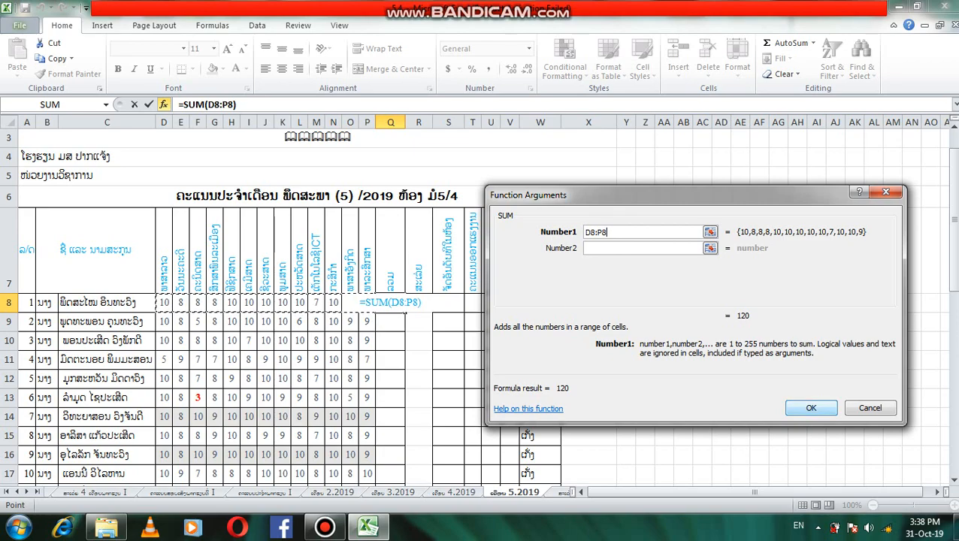
key(Return)
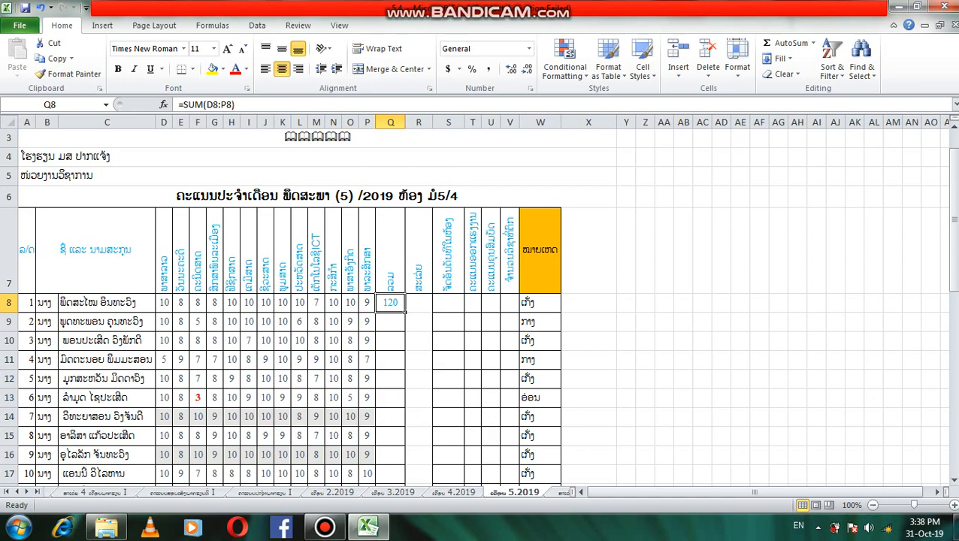
drag(405, 311, 391, 426)
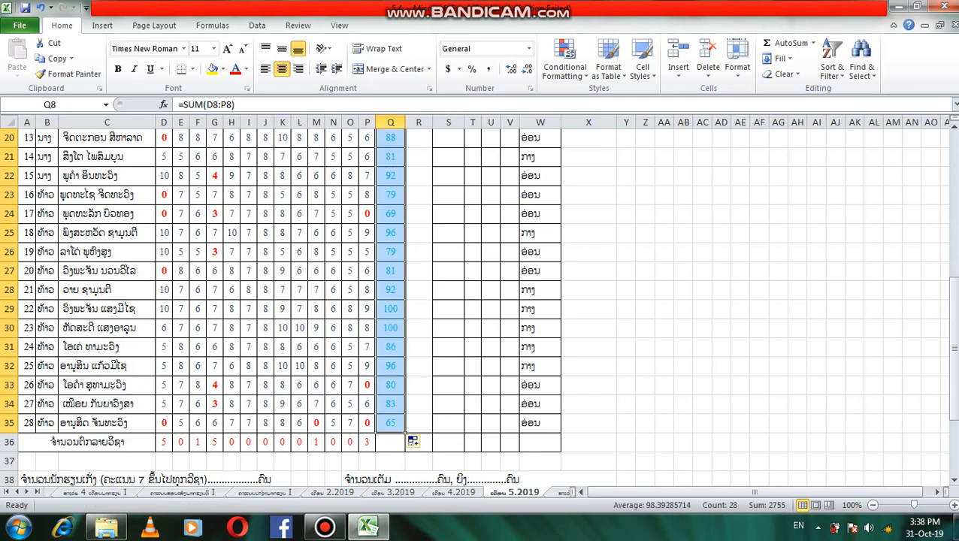
Calculate the first student's mean score in R8 with AVERAGE over D8:P8, and fill the formula down to R35.
drag(952, 376, 952, 356)
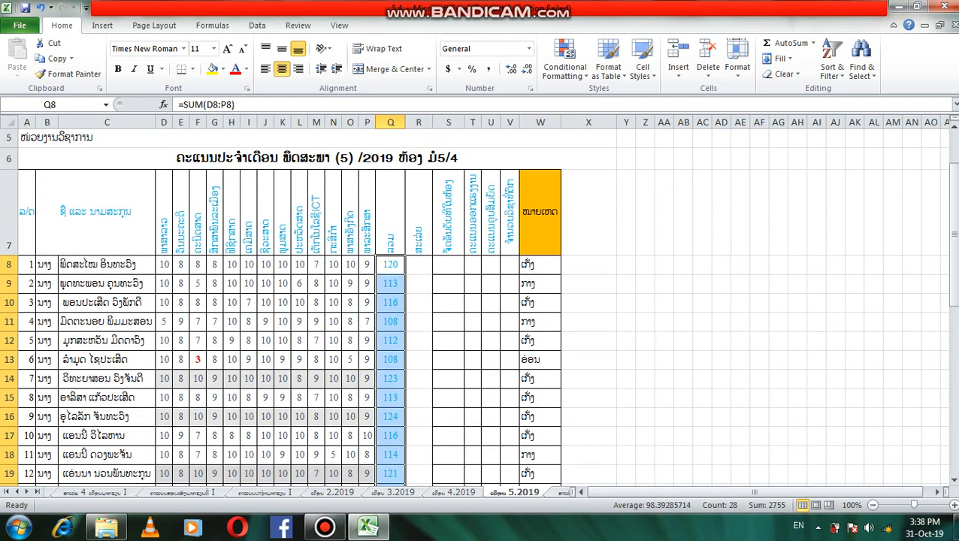
click(419, 264)
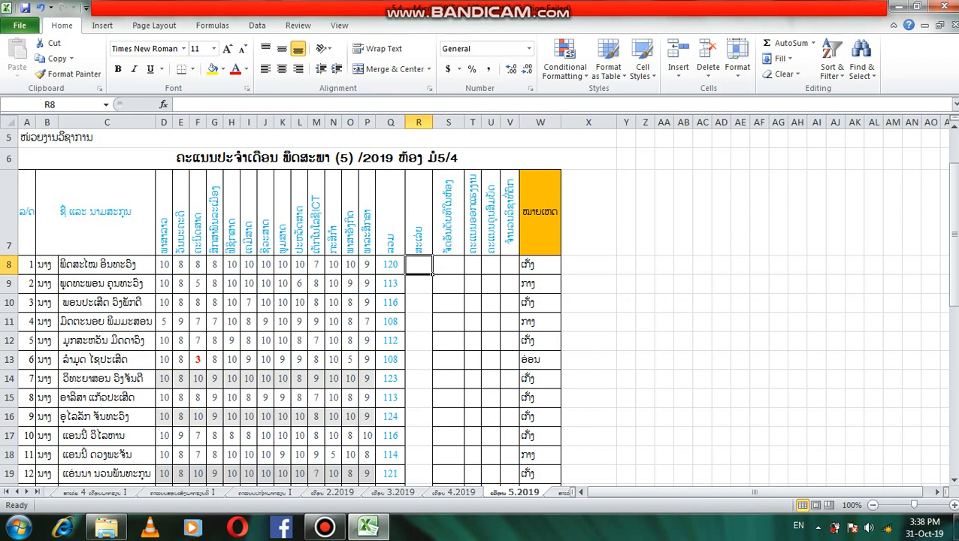
text(=)
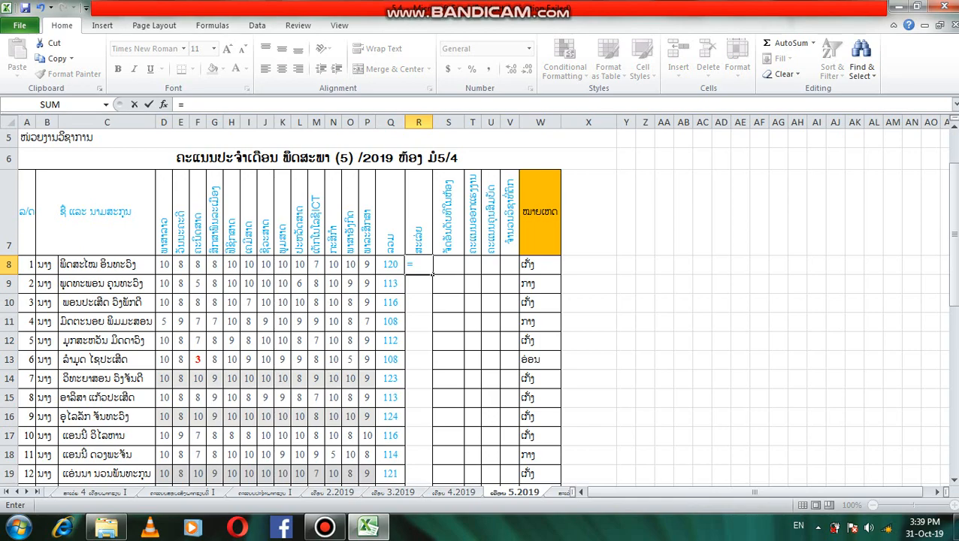
click(163, 105)
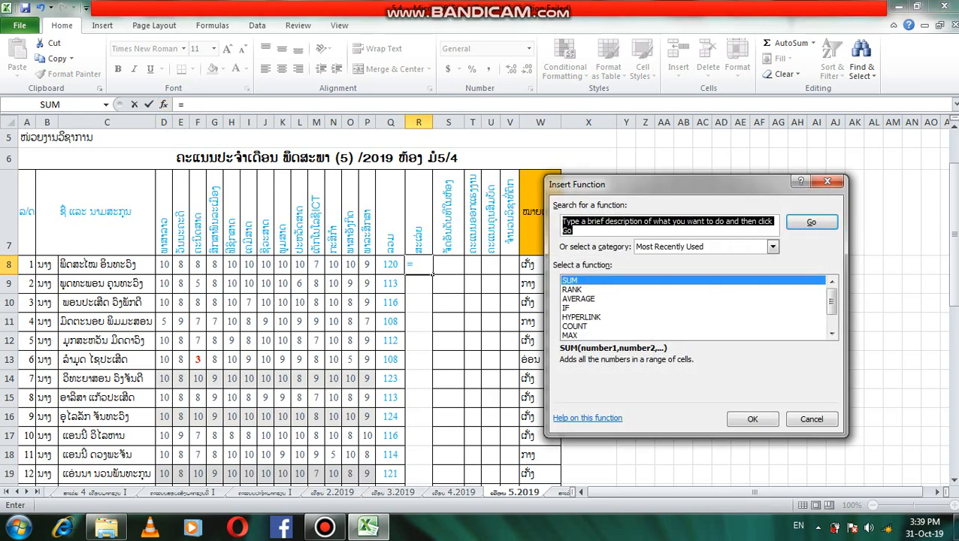
click(578, 298)
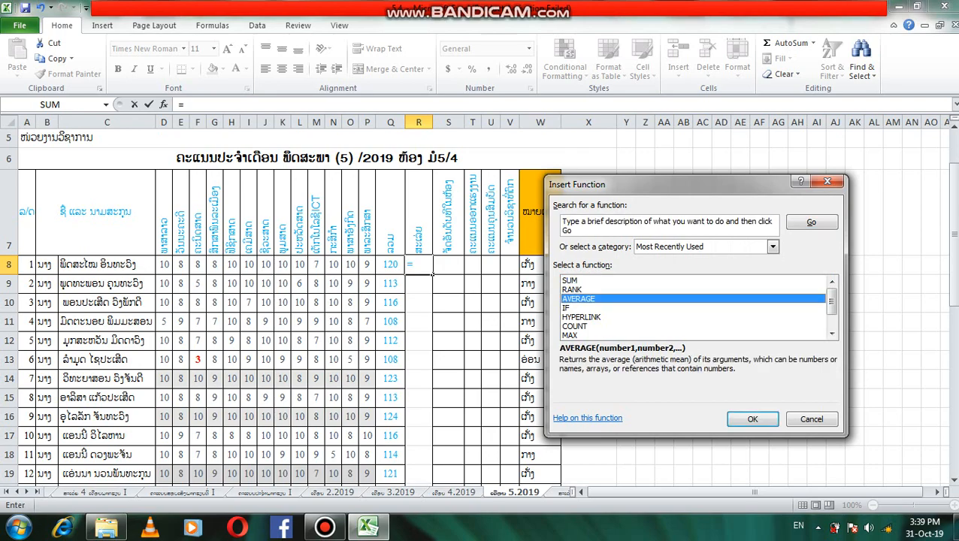
click(752, 418)
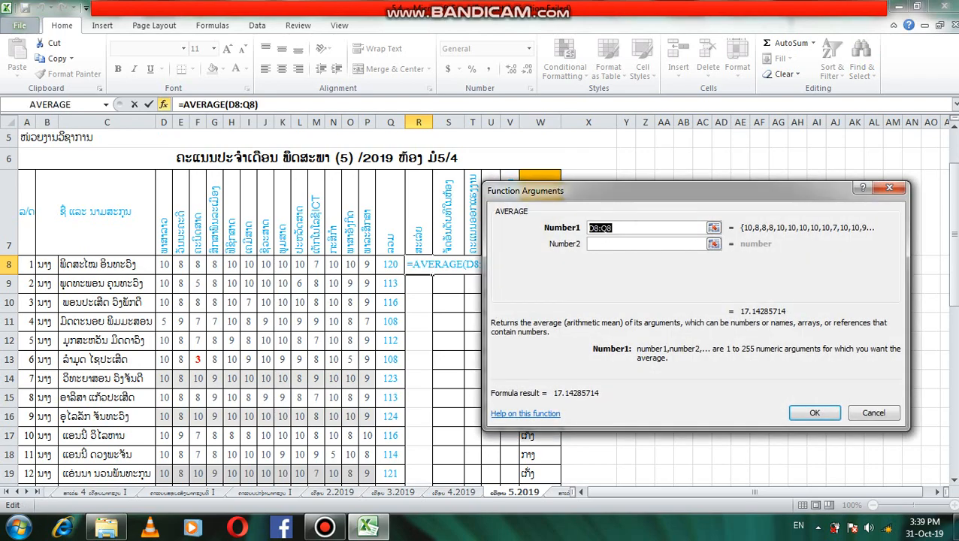
drag(164, 264, 368, 272)
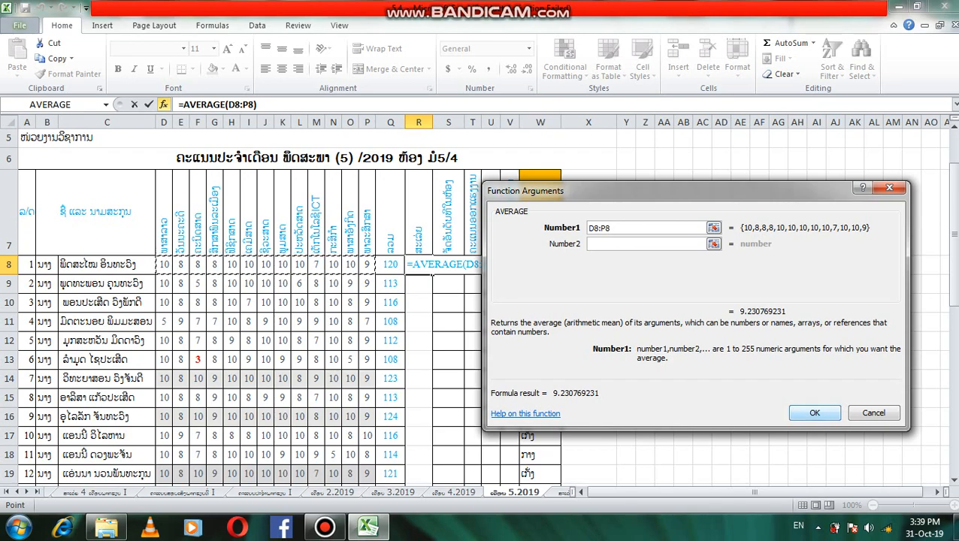
key(Return)
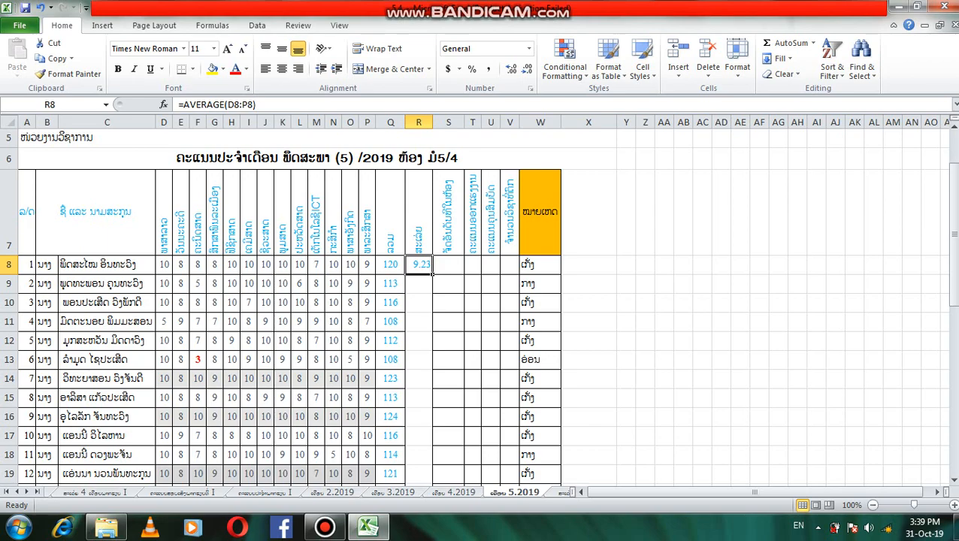
drag(432, 274, 430, 469)
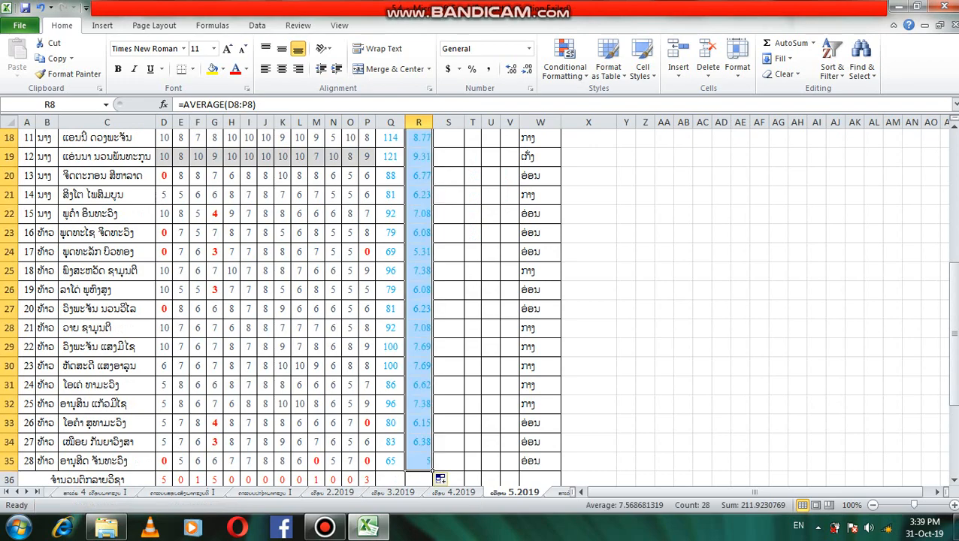
Insert a RANK function in S8 with the total in Q8 as its Number argument.
drag(953, 383, 953, 377)
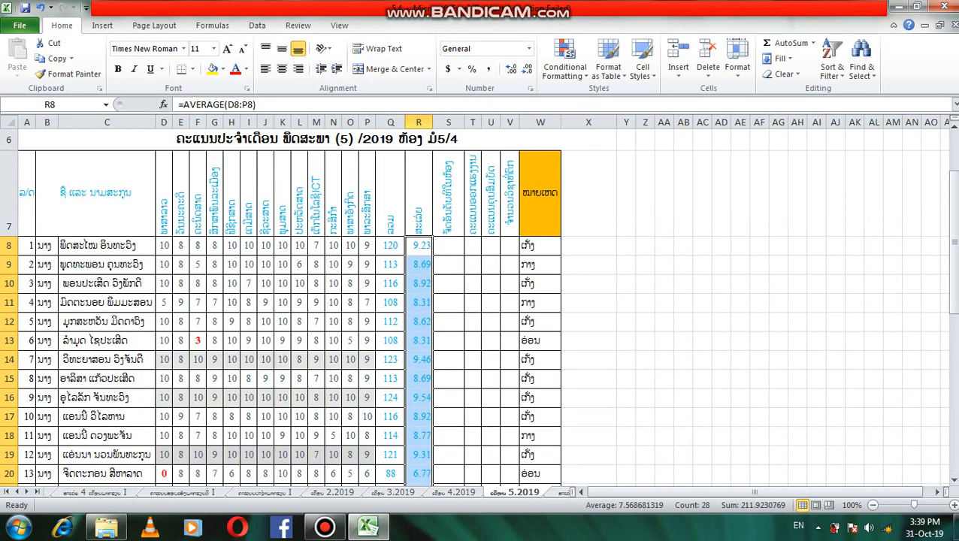
click(447, 245)
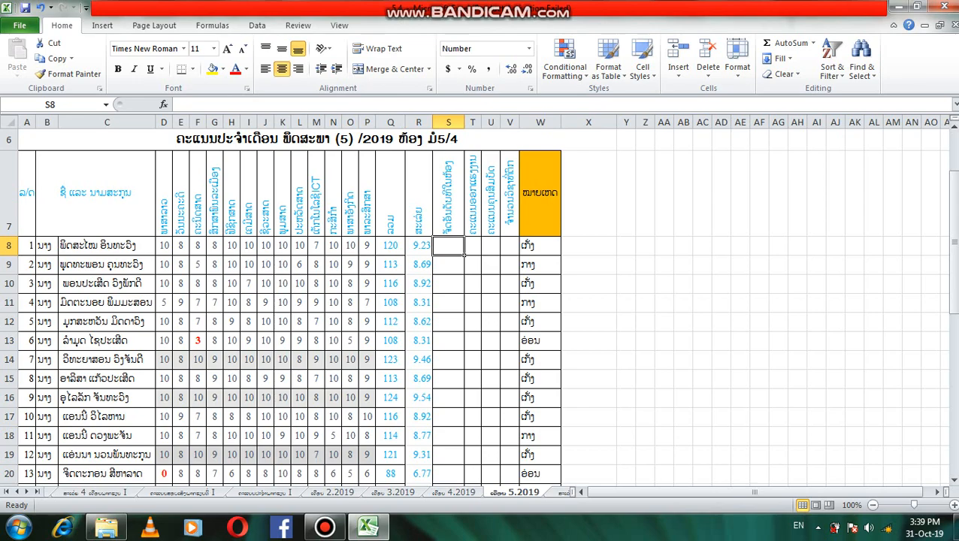
text(=)
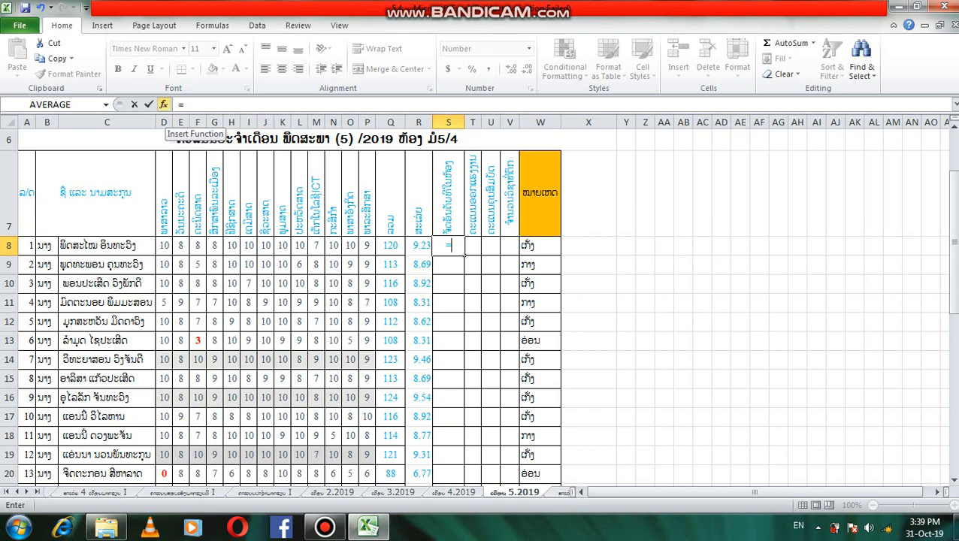
click(163, 105)
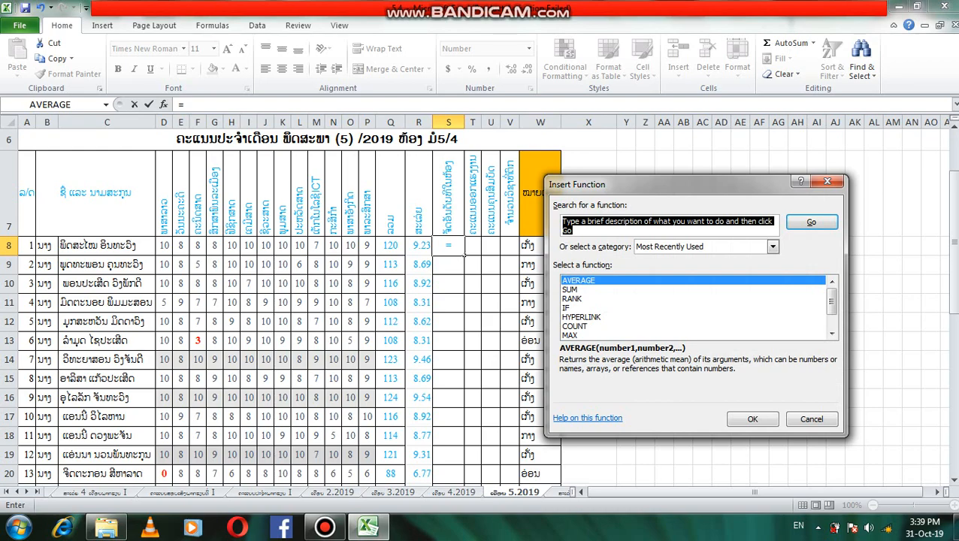
click(572, 299)
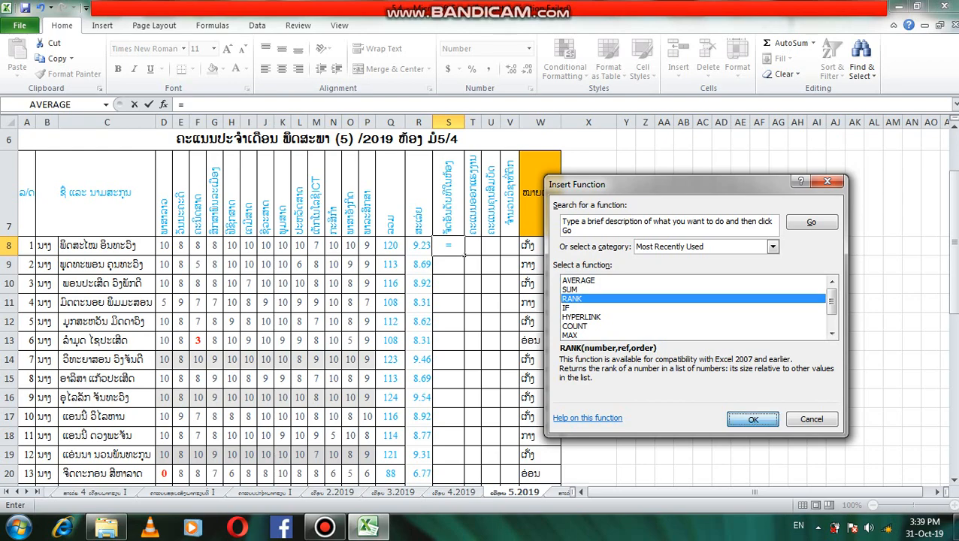
key(Return)
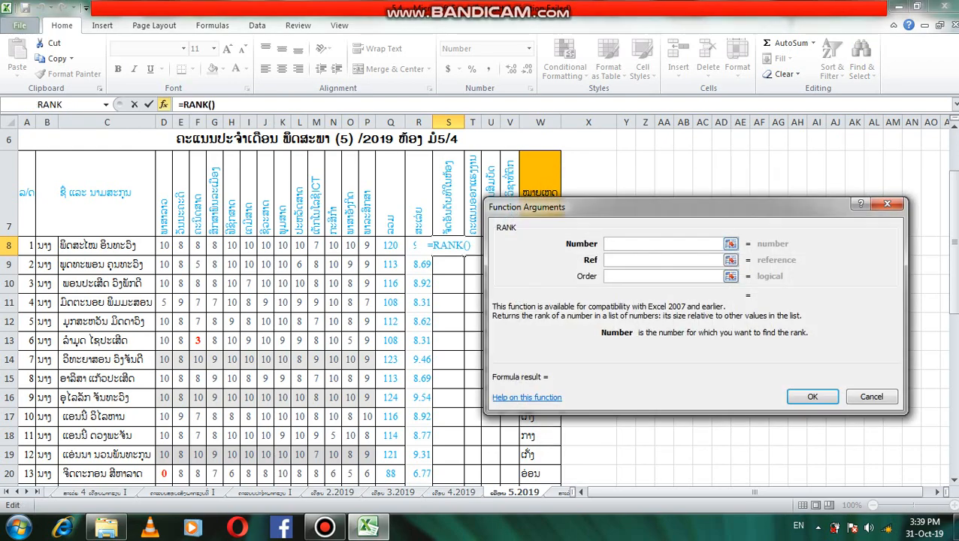
drag(676, 206, 695, 197)
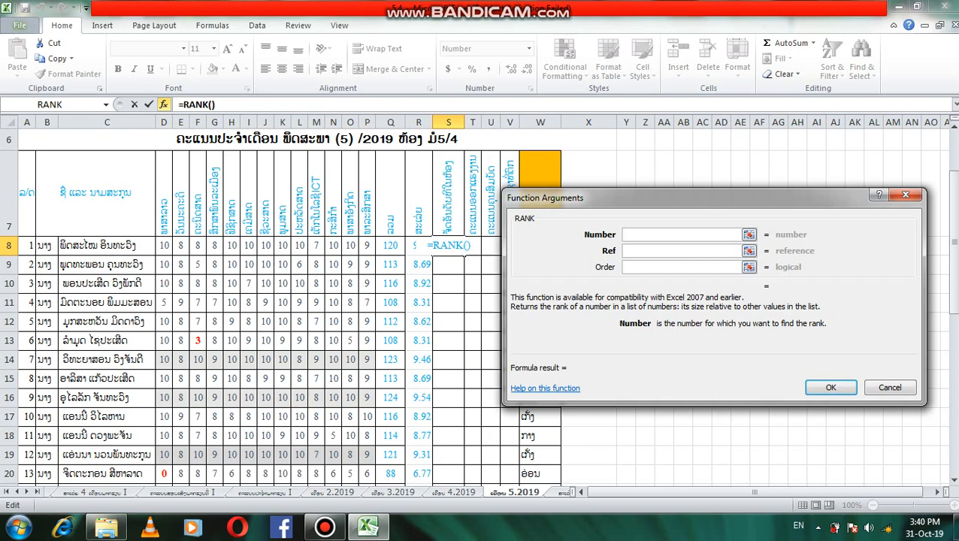
click(390, 245)
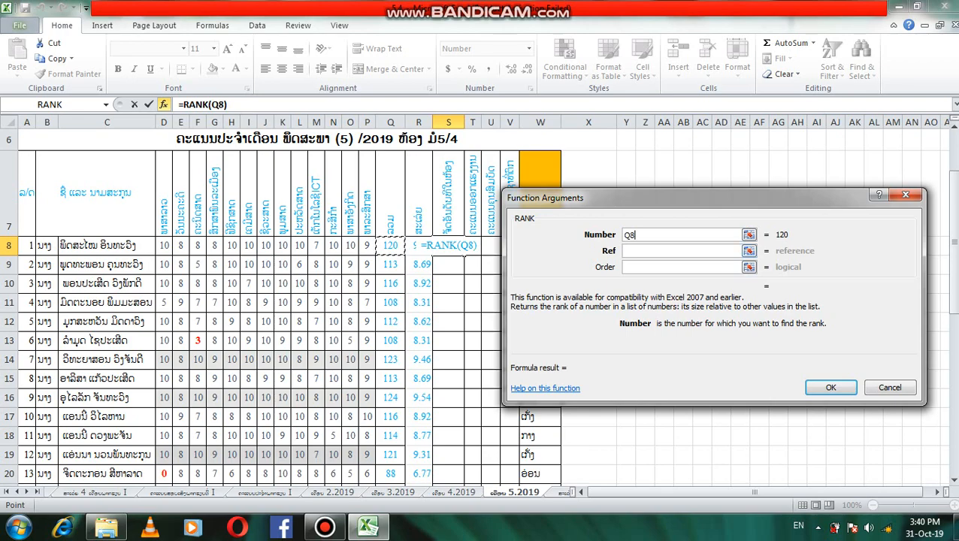
Set the RANK function's Ref argument to the absolute range $Q$8:$Q$35 and complete the formula.
click(682, 250)
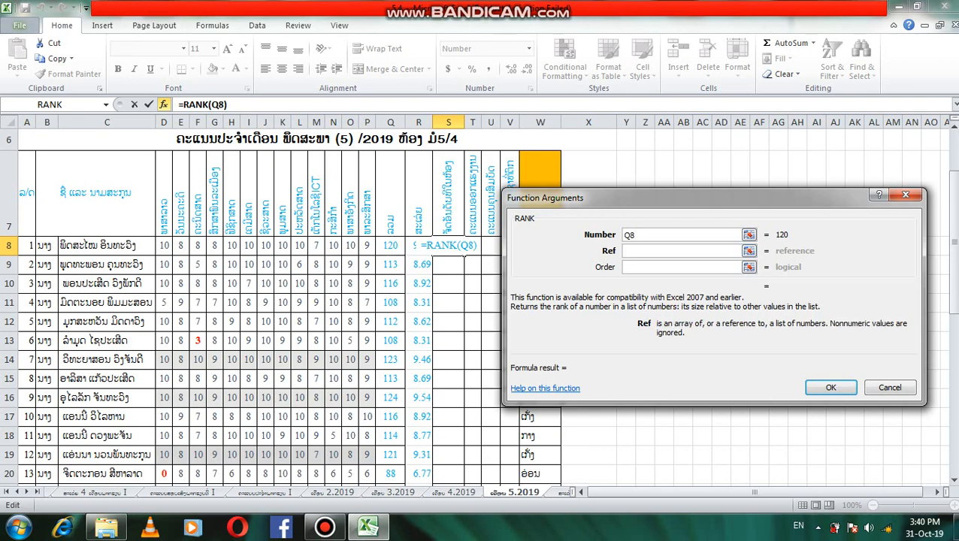
click(390, 246)
drag(390, 246, 389, 425)
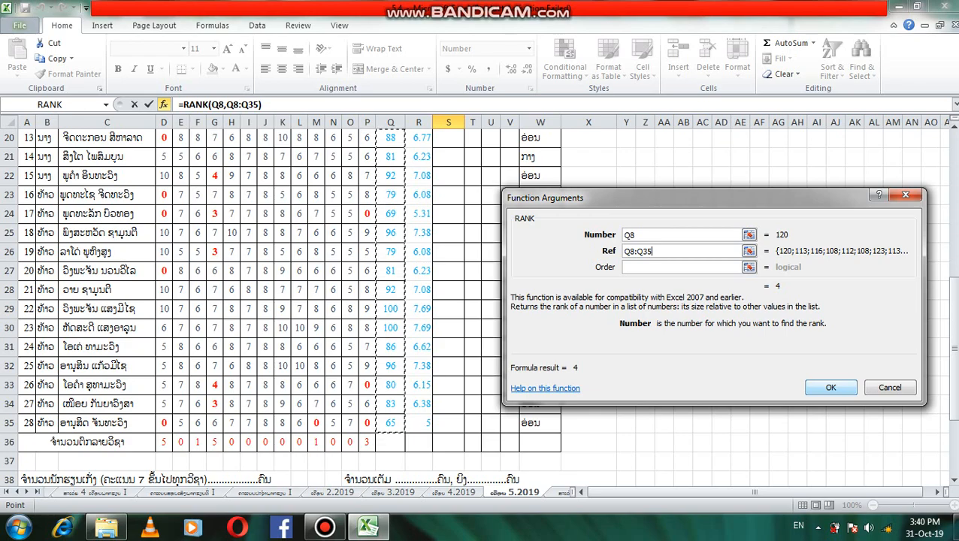
key(F4)
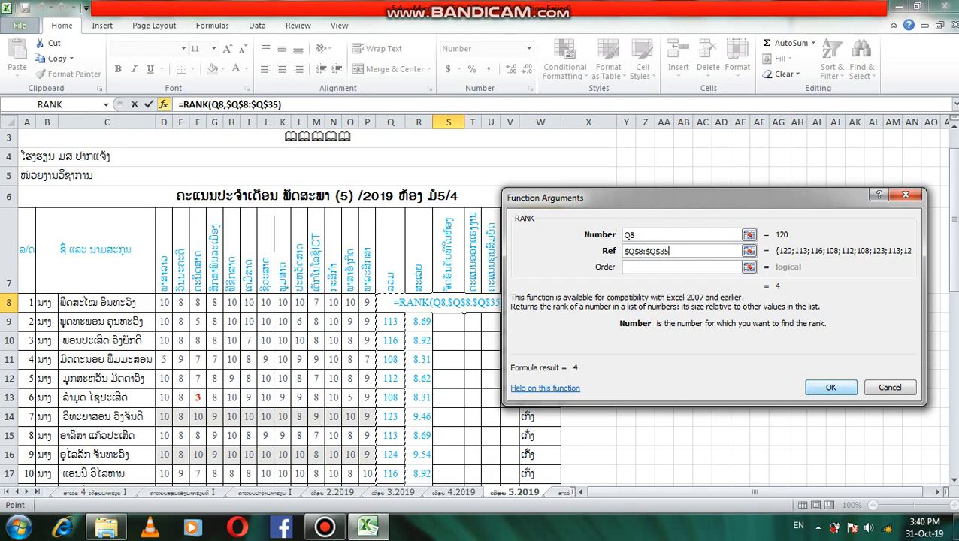
click(830, 387)
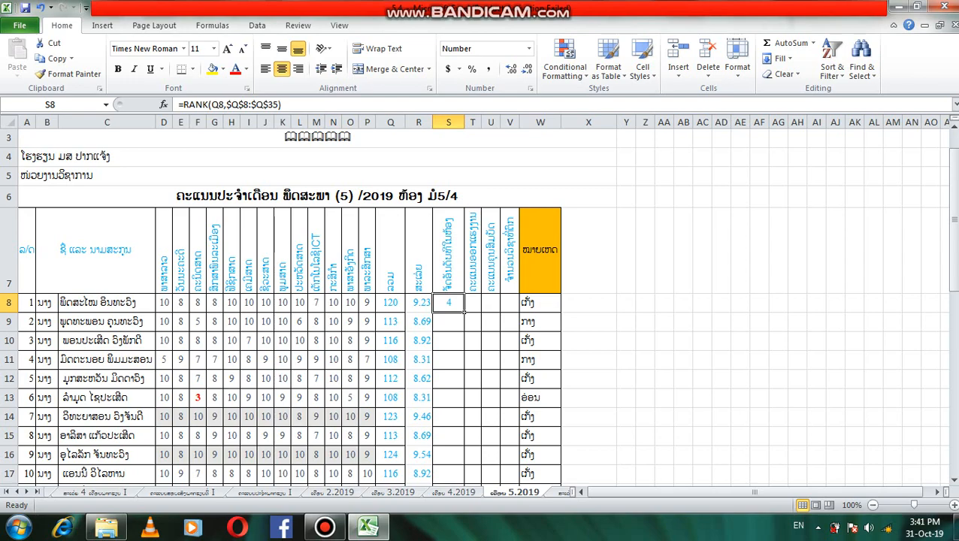
Fill the rank formula from S8 down to S35 and review the rankings from the top of the table.
drag(465, 310, 450, 425)
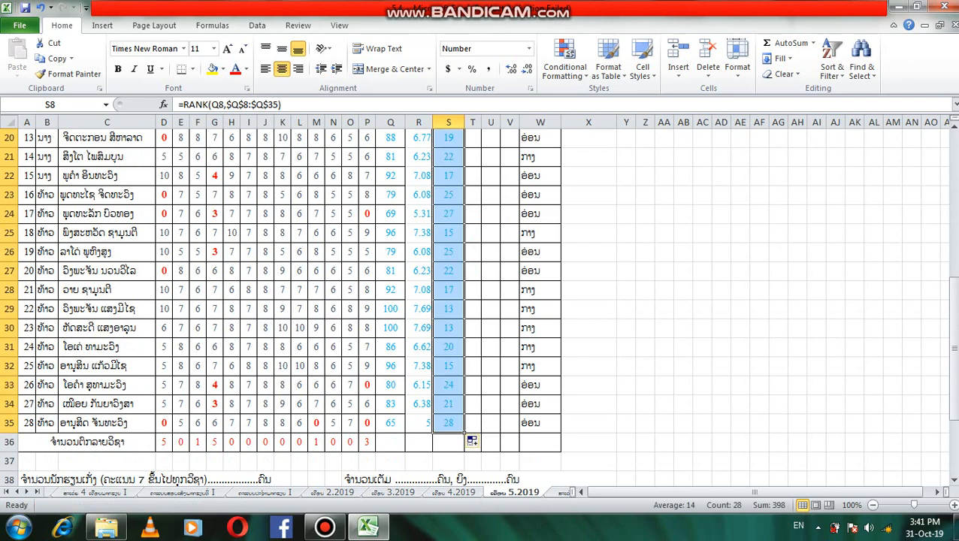
mouse_move(953, 346)
mouse_down()
mouse_move(952, 274)
mouse_move(952, 330)
mouse_up()
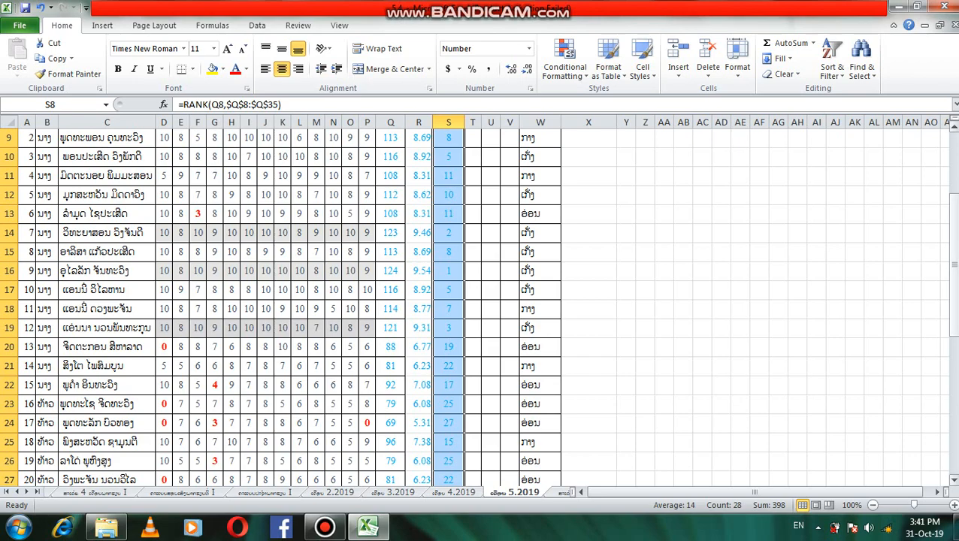
drag(953, 331, 952, 286)
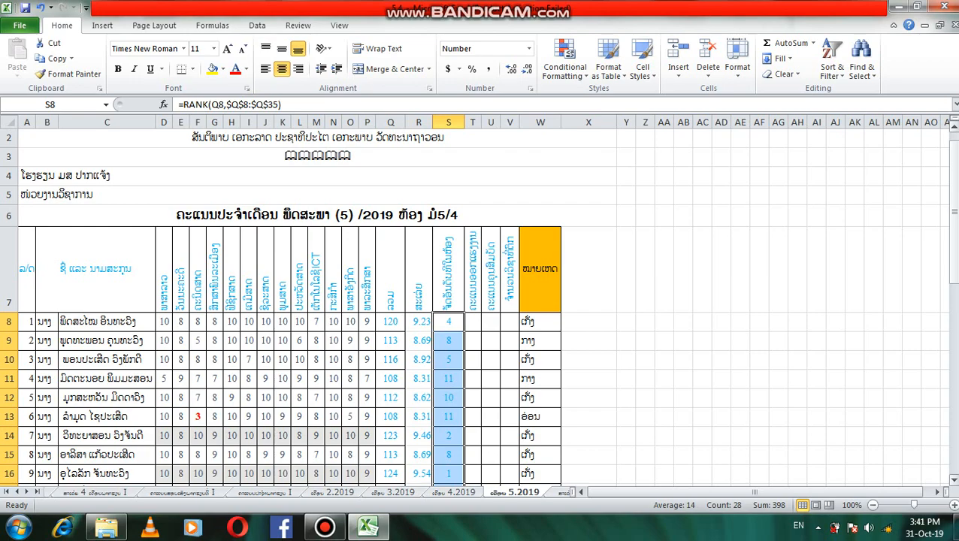